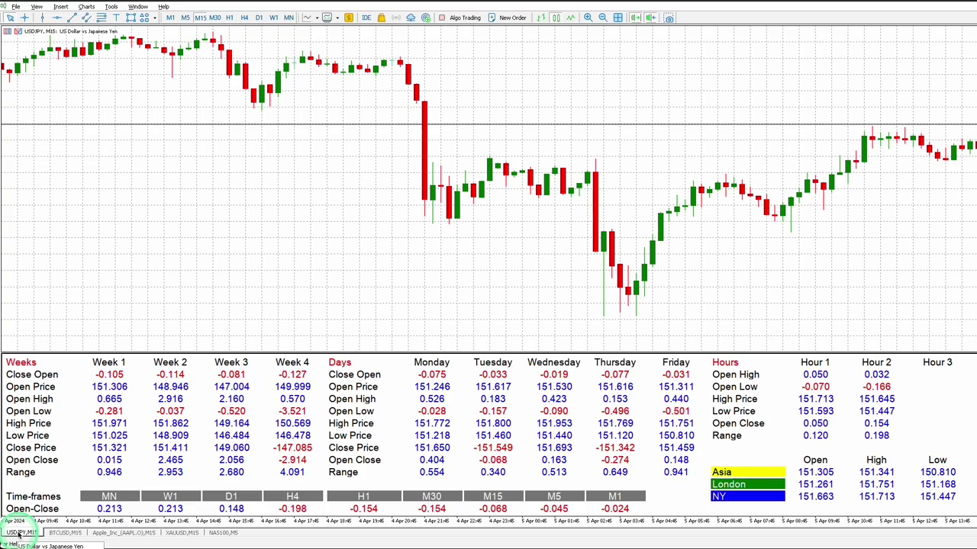
- Cycle through the BTCUSD, Apple Inc and XAUUSD charts, ending on the NAS100 chart
click(61, 534)
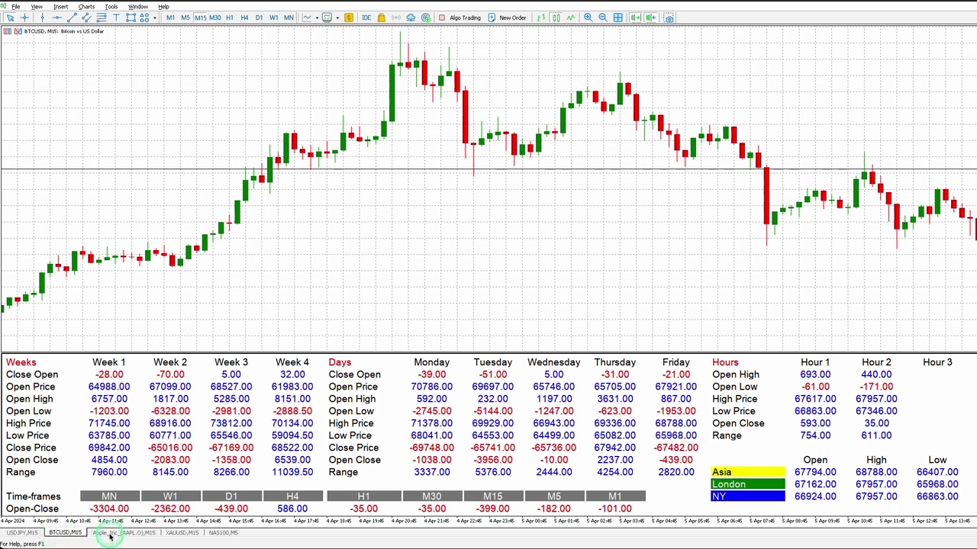
click(108, 533)
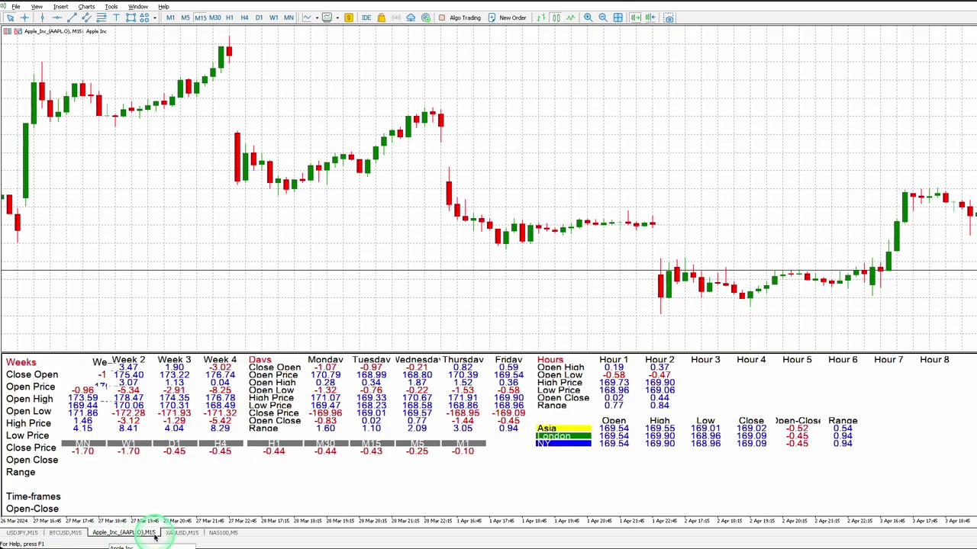
click(179, 534)
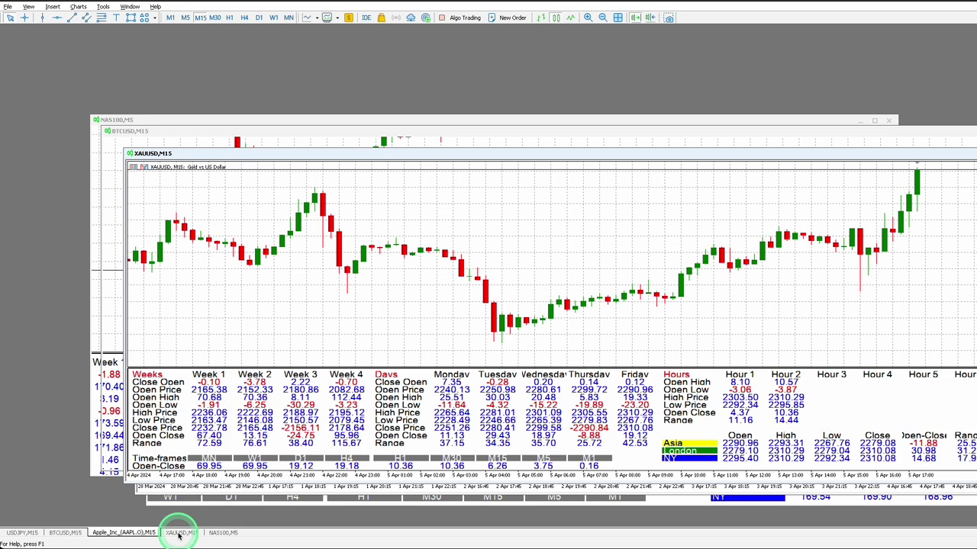
click(222, 533)
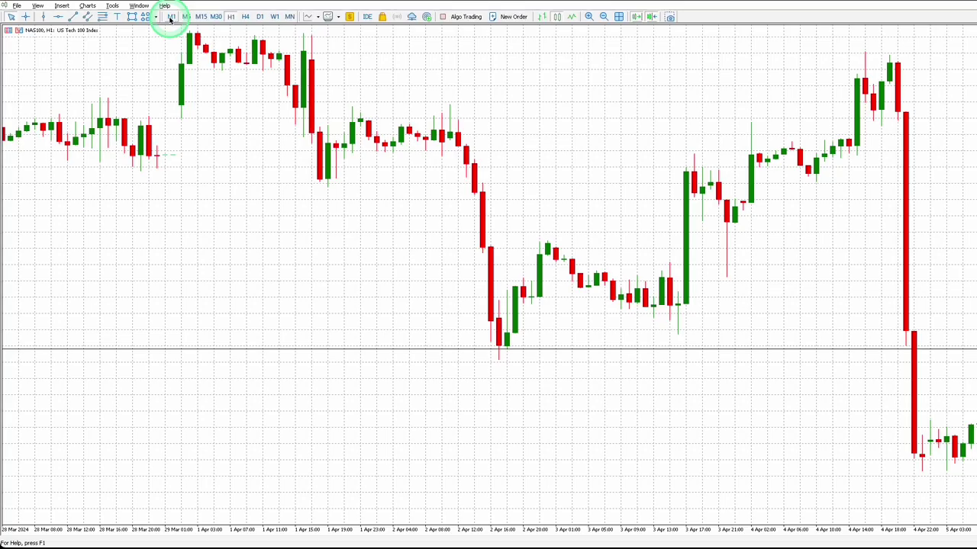
- Step the NAS100 chart through the timeframes, then return it to M15
click(171, 17)
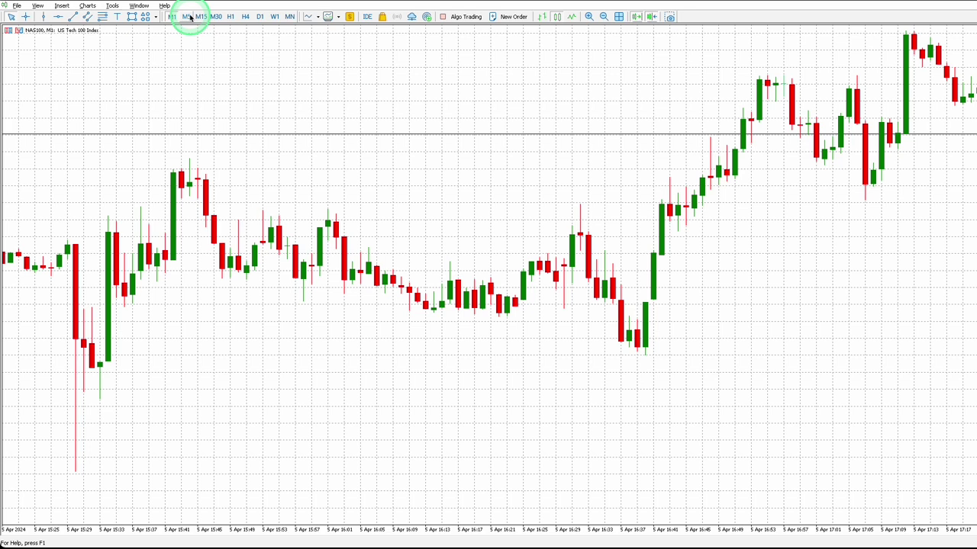
click(187, 17)
click(202, 17)
click(216, 17)
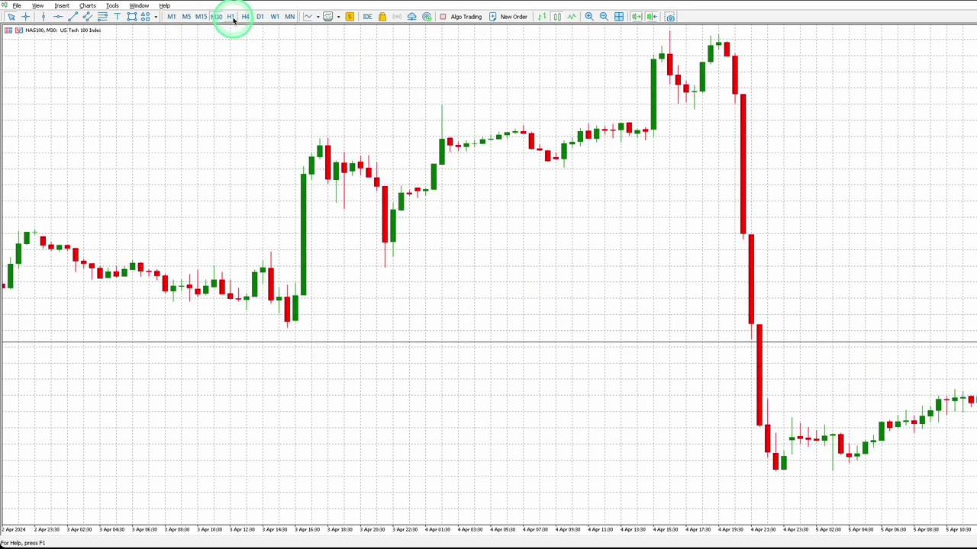
click(231, 17)
click(245, 17)
click(275, 17)
click(259, 17)
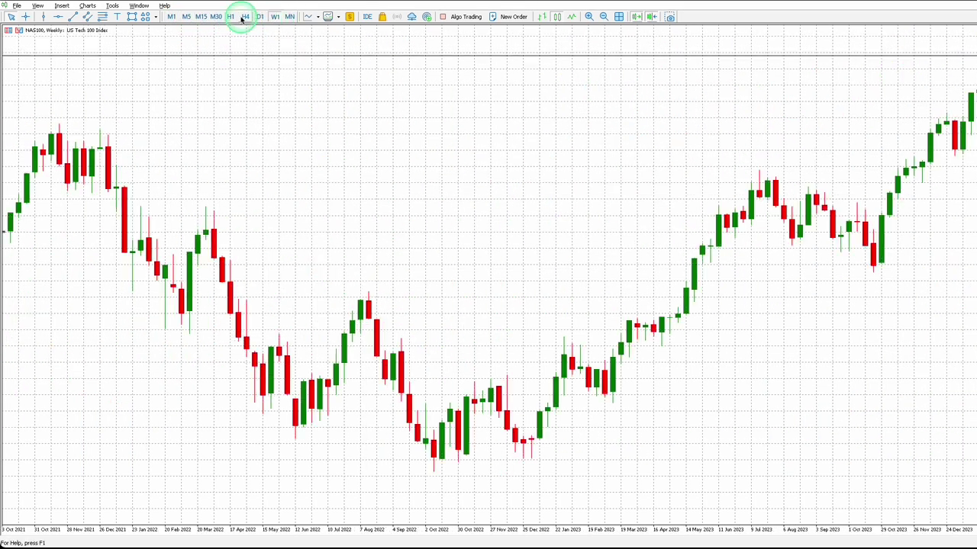
click(200, 17)
- Insert the Chart Clarity Dashboard custom indicator on the chart
click(61, 6)
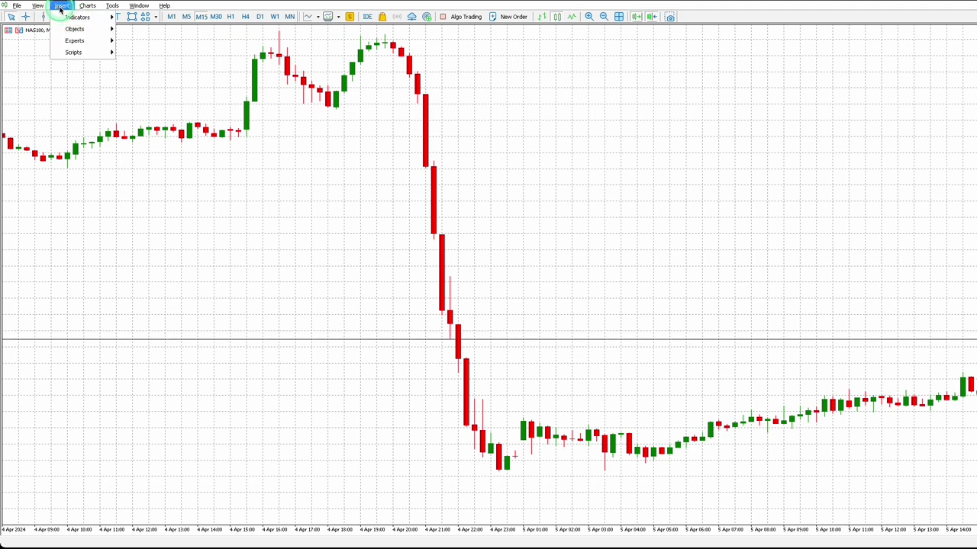
mouse_move(77, 17)
mouse_move(163, 130)
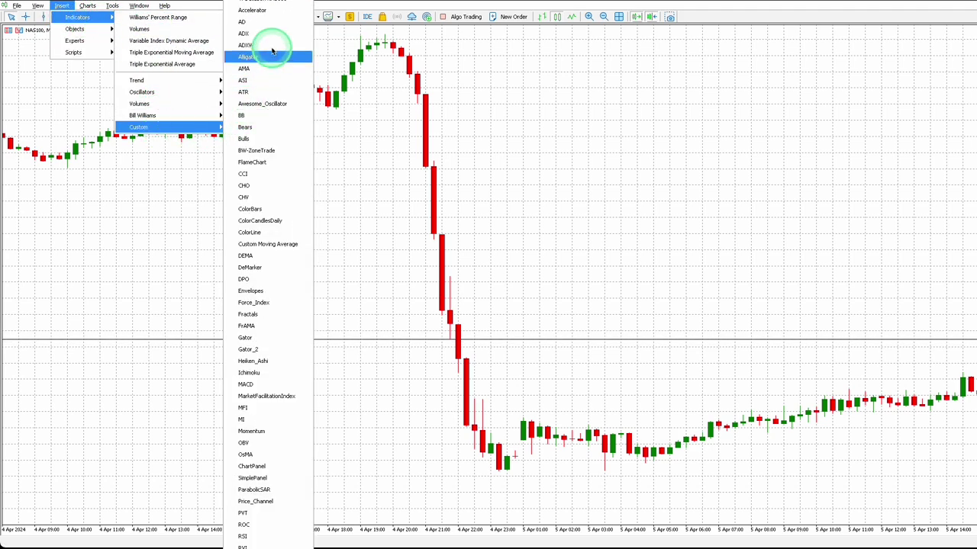
click(259, 11)
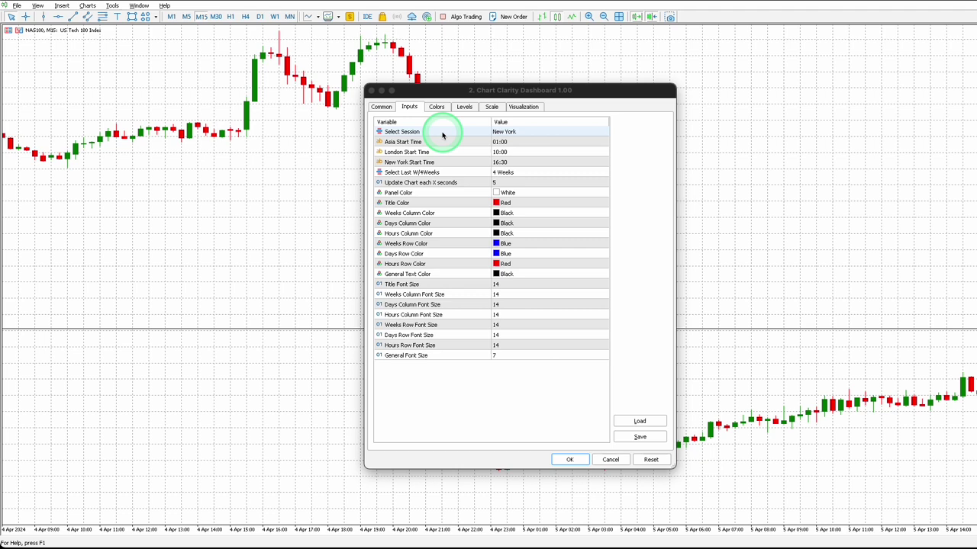
- Review the session choices, Asia/London/New York start times and the Last W/4Weeks options
click(443, 134)
click(576, 133)
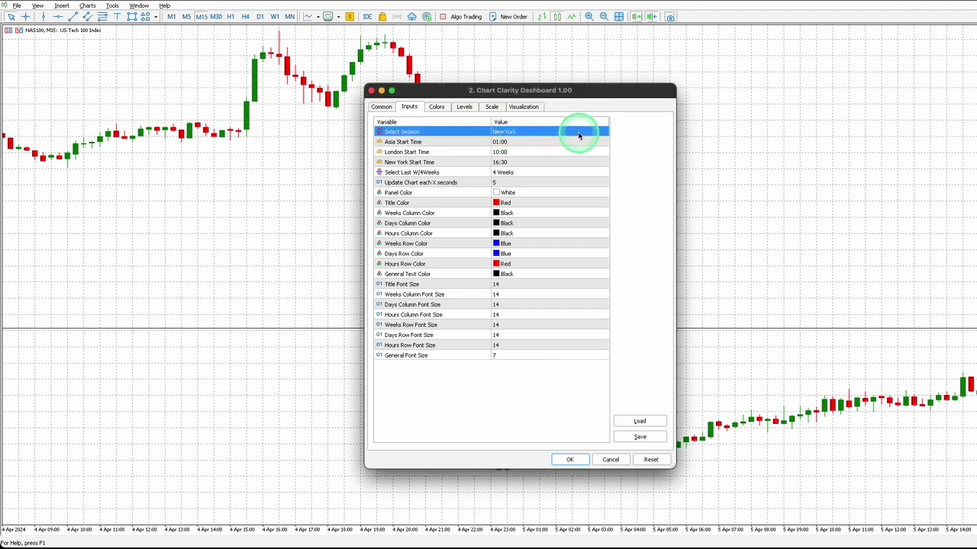
click(578, 134)
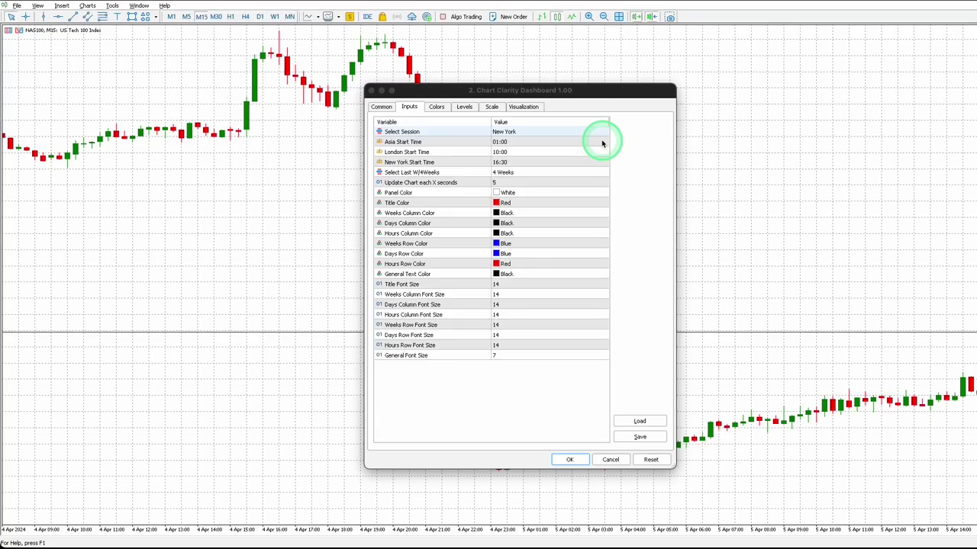
click(602, 142)
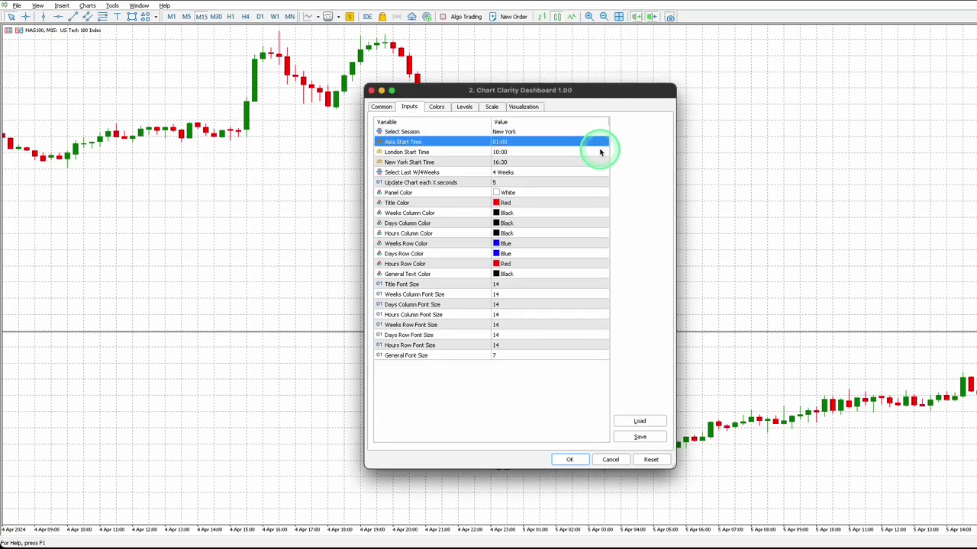
click(600, 153)
click(597, 164)
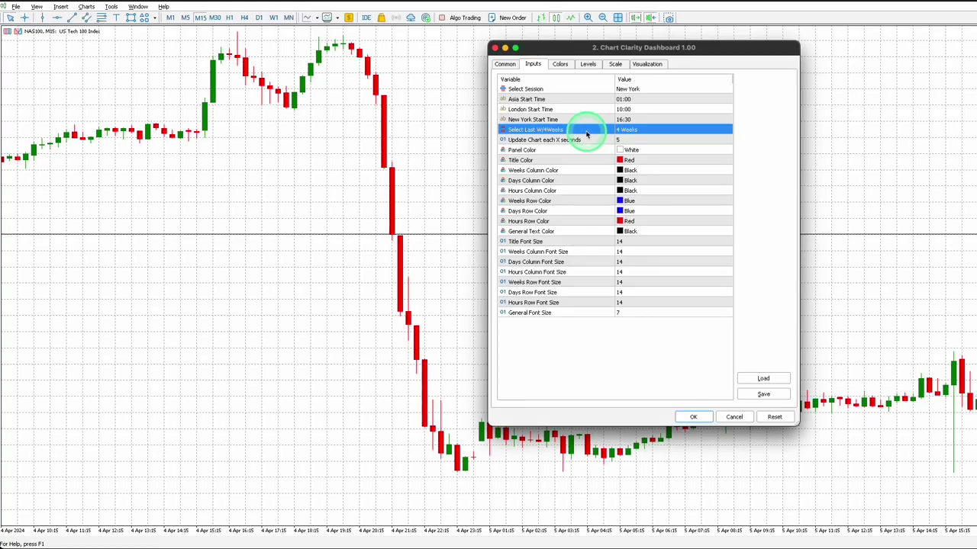
click(683, 131)
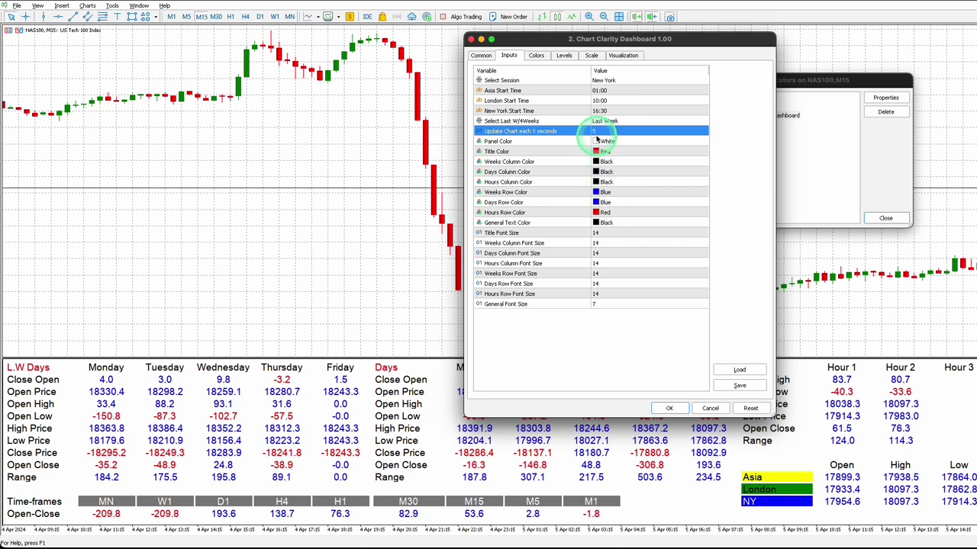
- Set 'Update Chart each X seconds' to 1, apply, and close the Indicators list
click(595, 134)
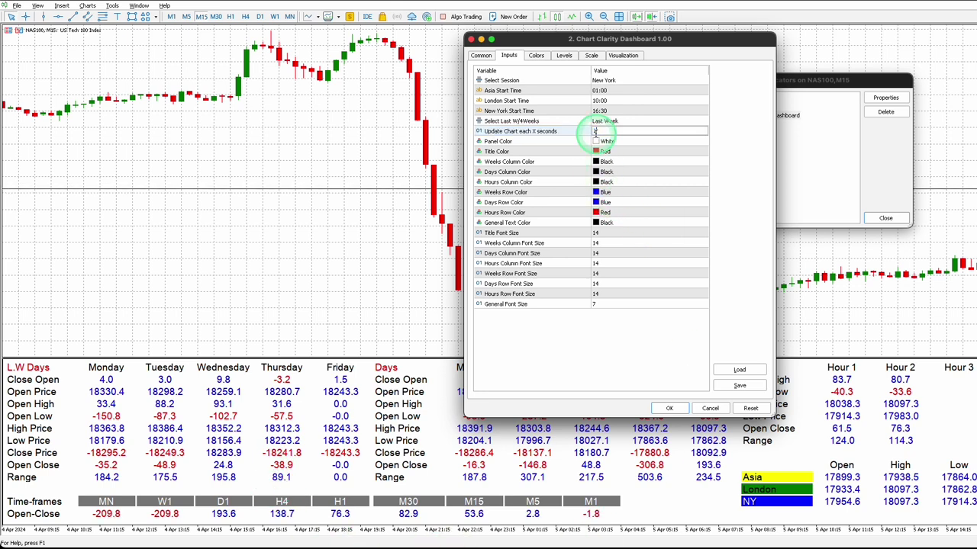
click(675, 408)
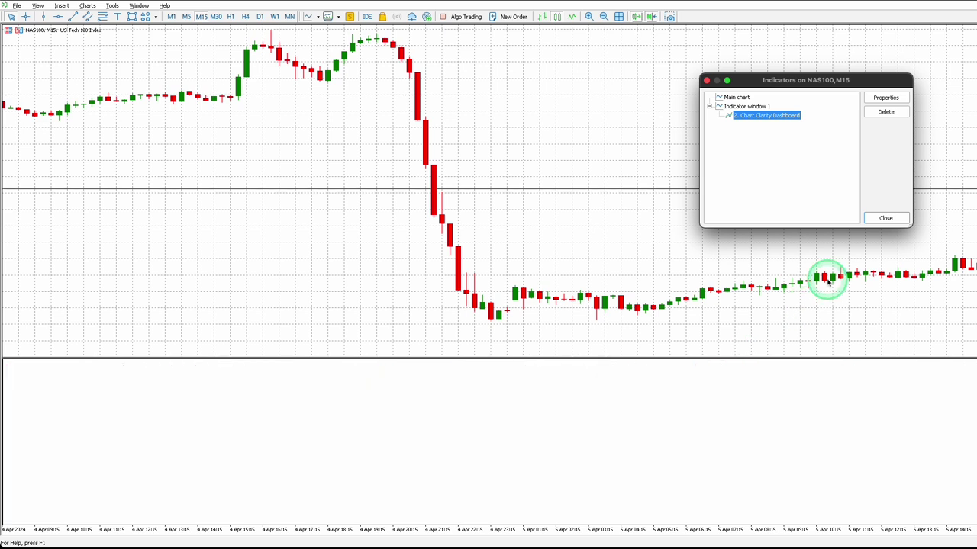
click(881, 219)
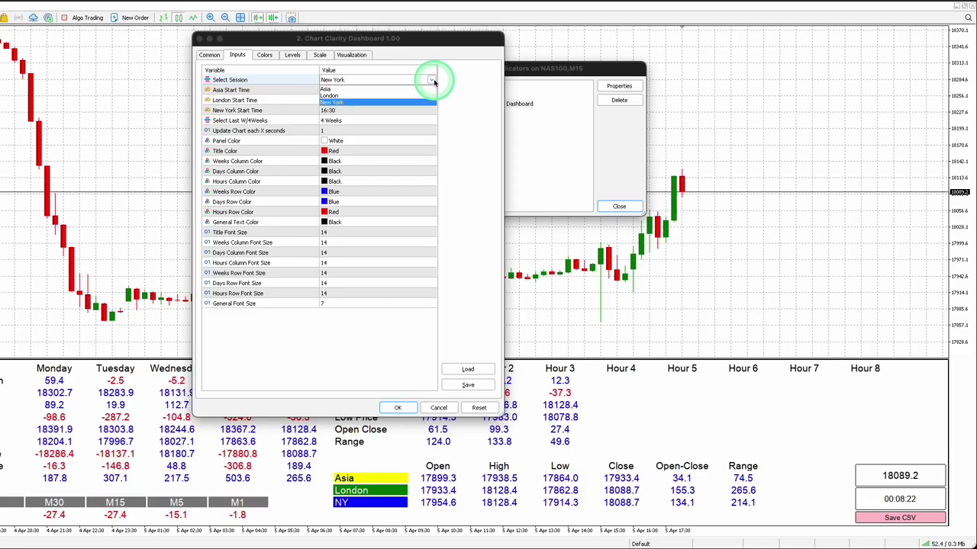
- Switch the dashboard session to Asia, apply it and close the Indicators list
click(424, 89)
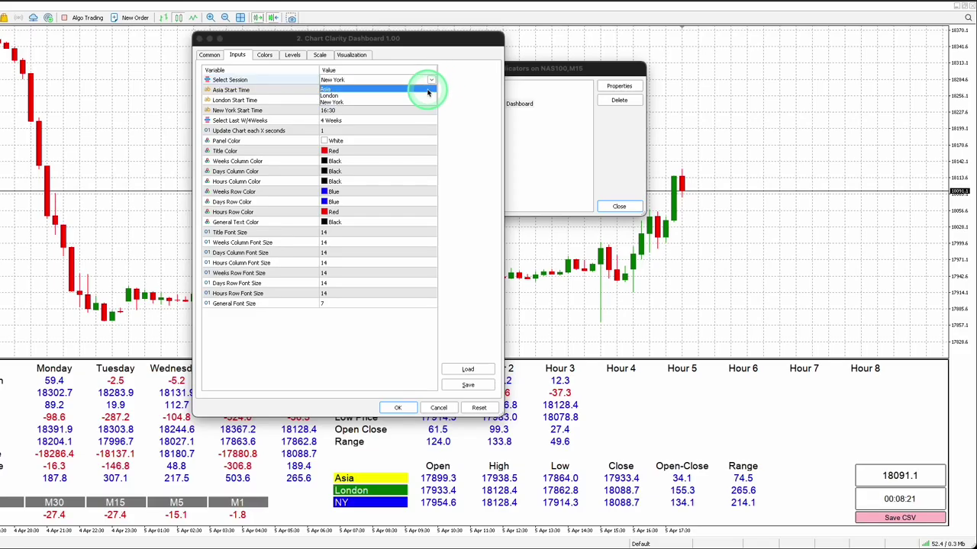
click(405, 410)
click(618, 206)
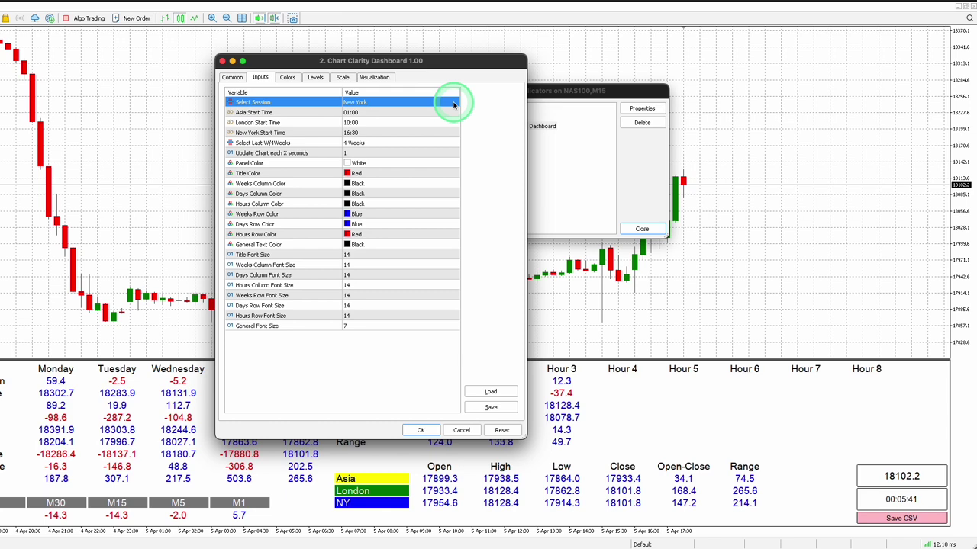
- Set the dashboard session to London and apply it
click(453, 103)
click(453, 103)
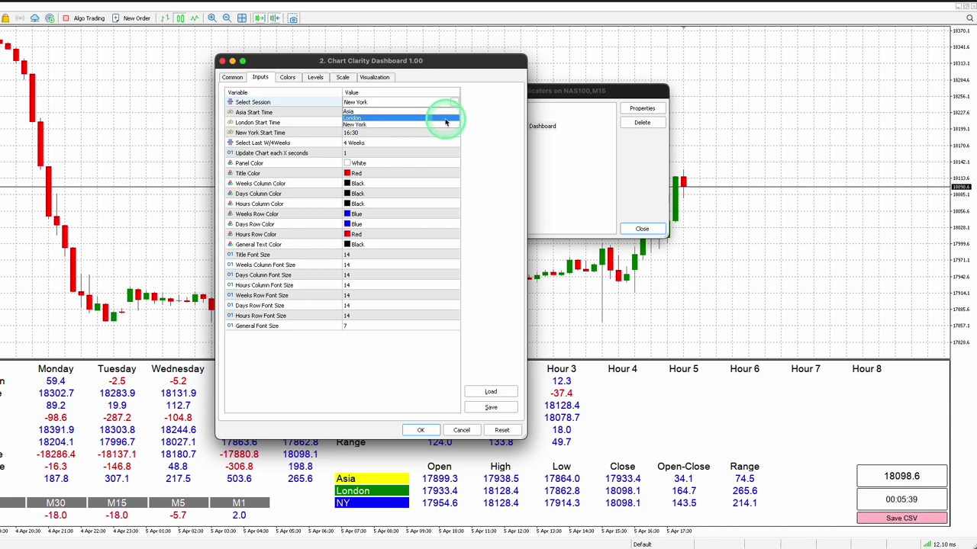
click(397, 122)
click(420, 429)
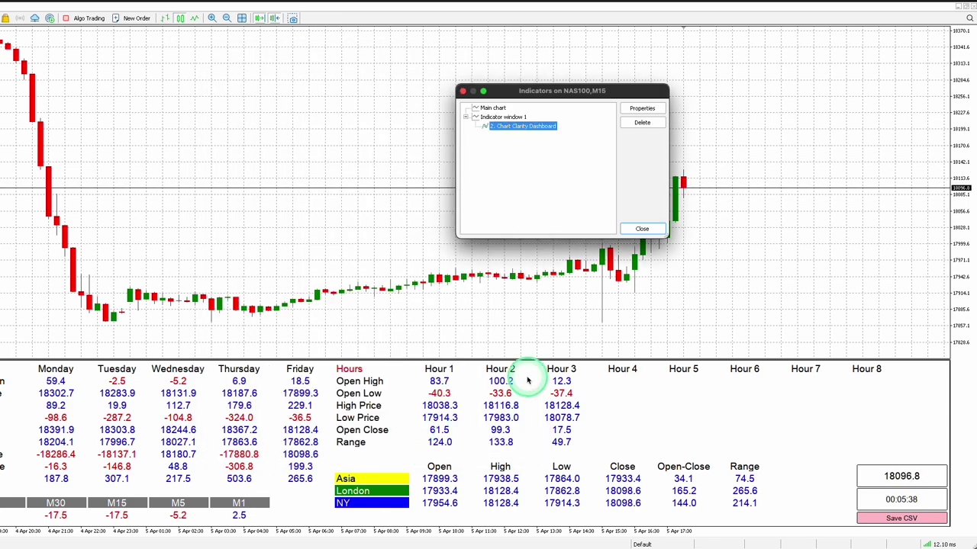
click(641, 228)
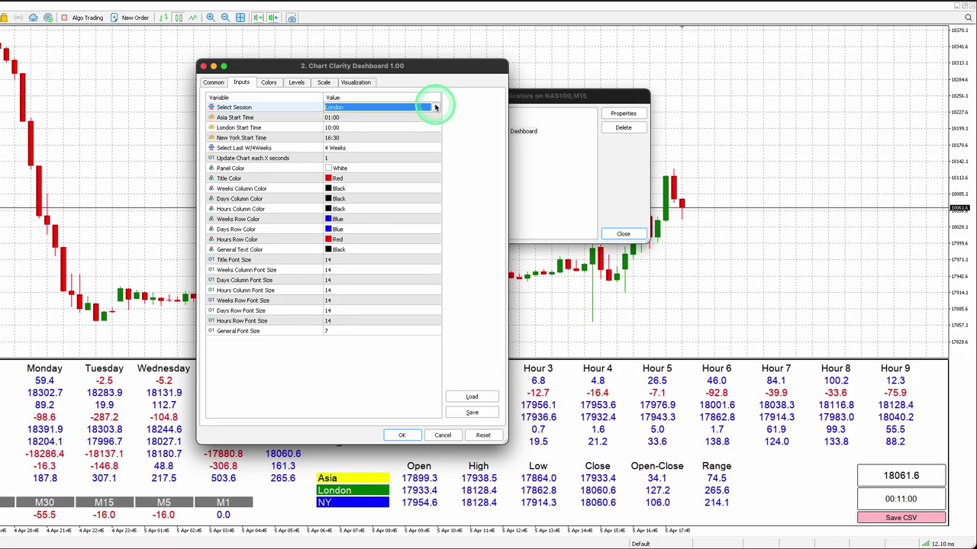
- Switch the session back to New York and apply it
click(428, 133)
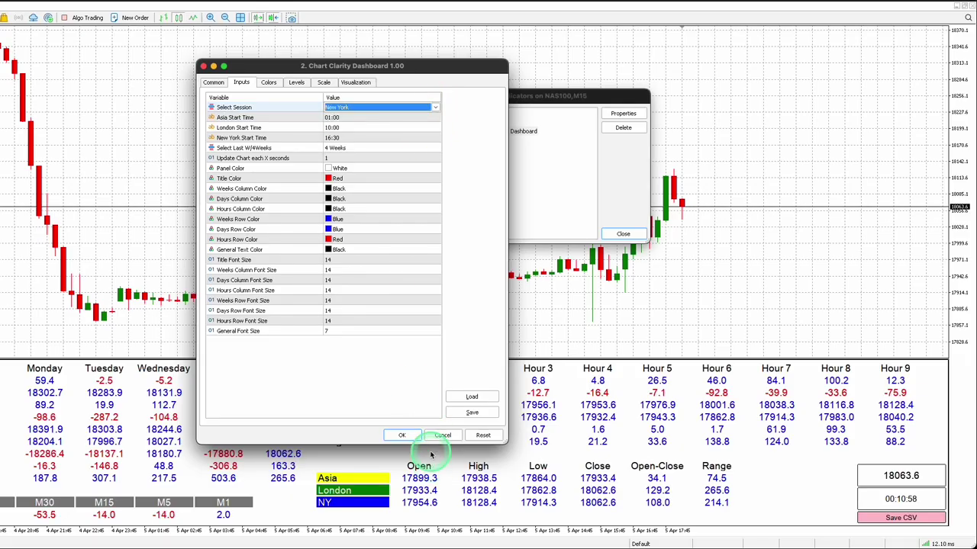
click(402, 435)
click(627, 235)
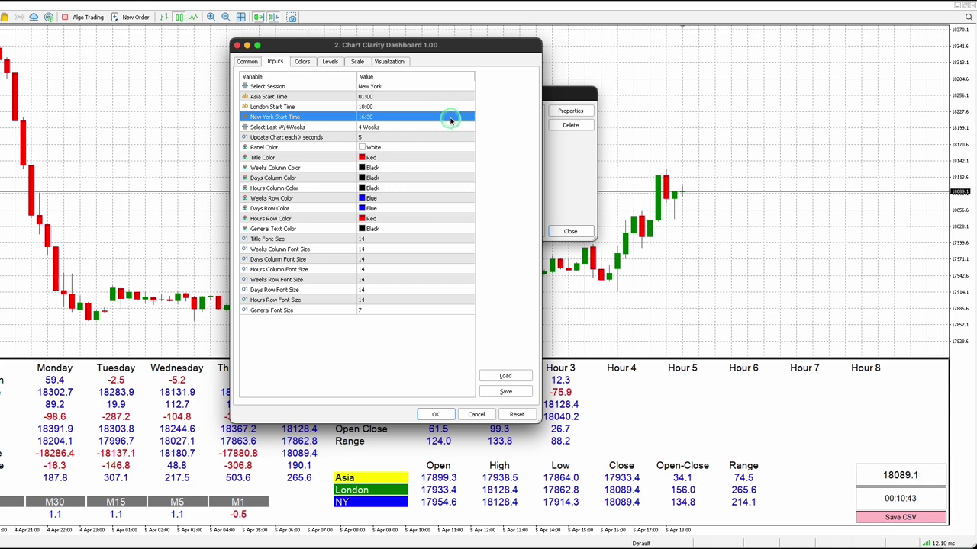
- Change the New York Start Time to 14:30 and apply it
text(14:30)
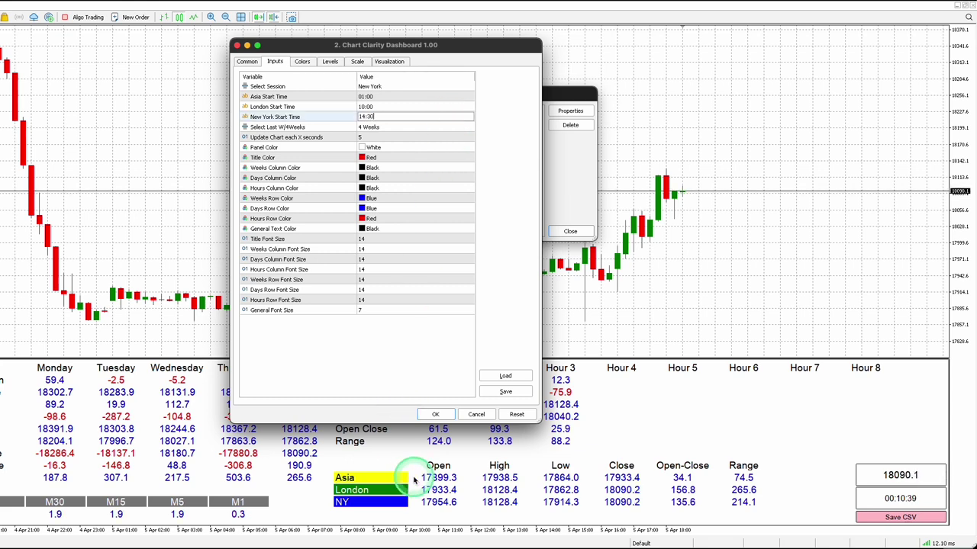
click(436, 414)
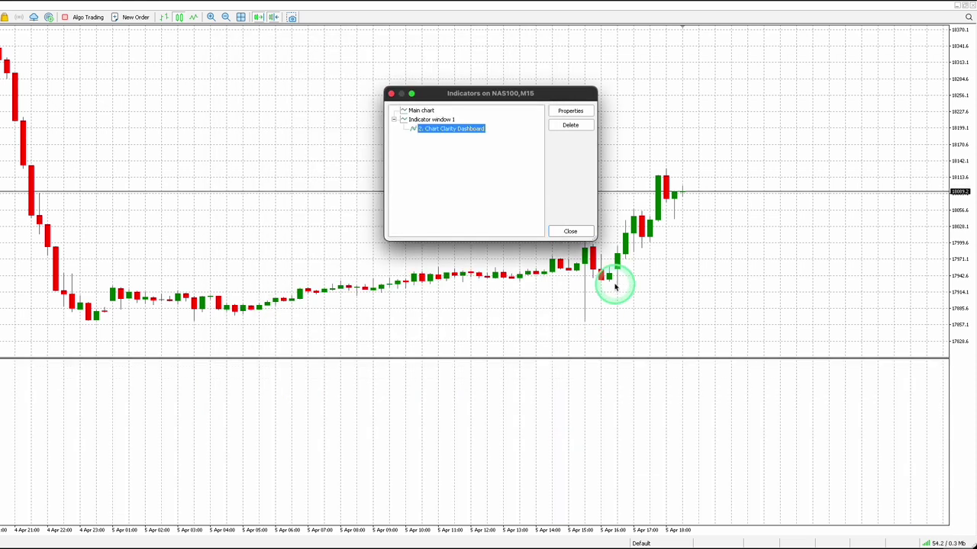
click(570, 231)
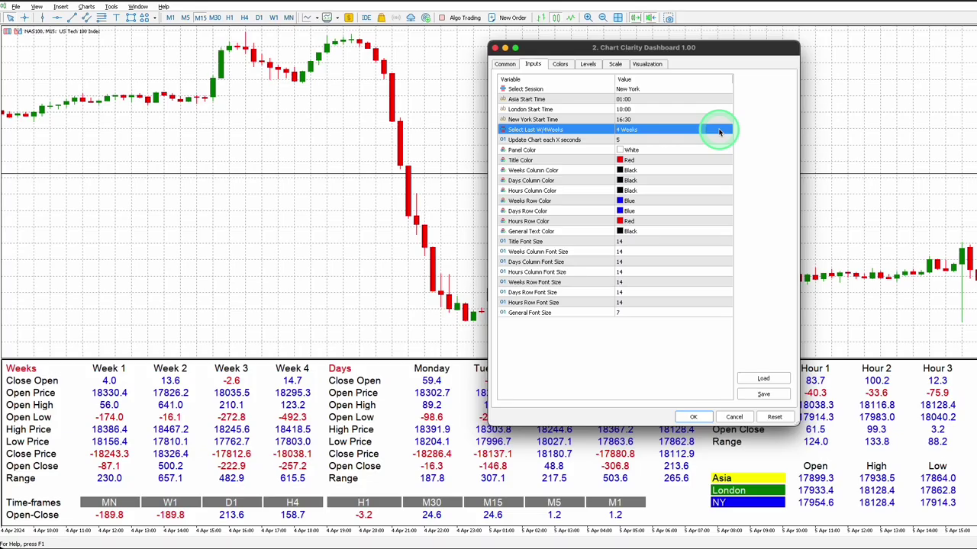
- Set Select Last W/4Weeks to Last Week and apply it
click(719, 132)
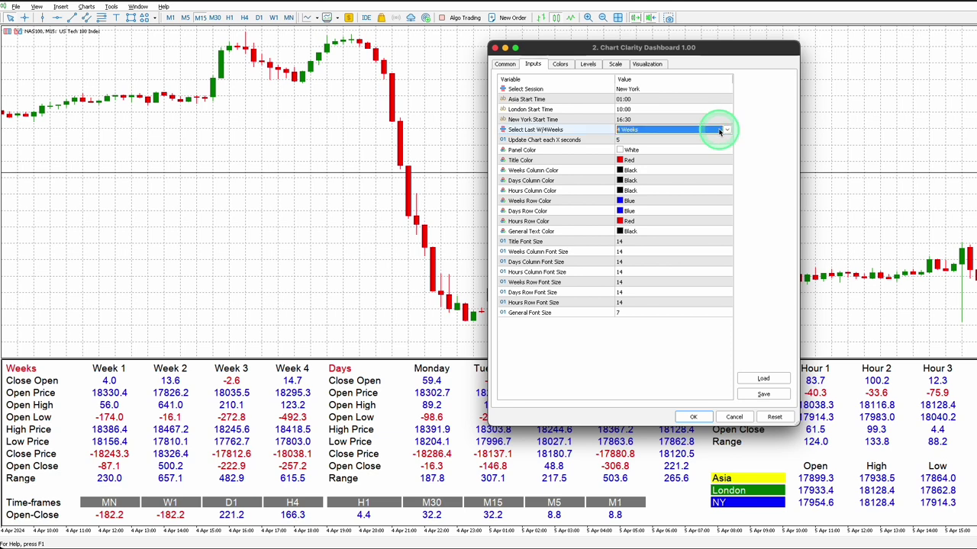
click(720, 145)
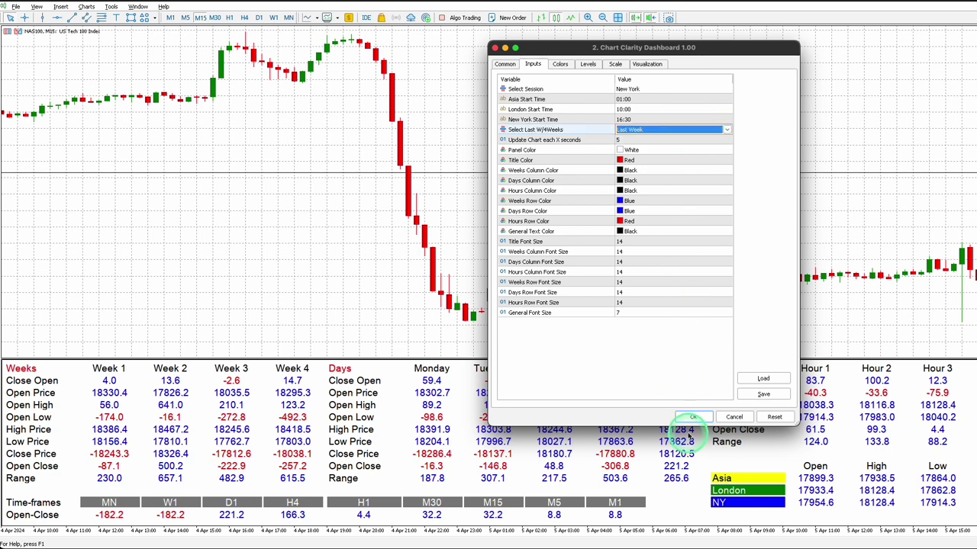
click(694, 418)
click(750, 222)
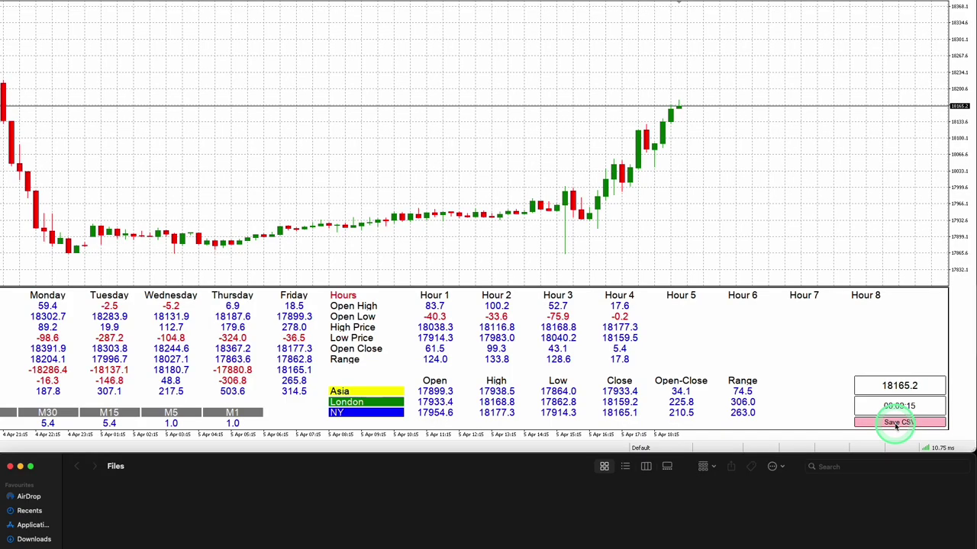
- Save the dashboard CSV, then open, widen and close it in Numbers
click(897, 423)
click(143, 493)
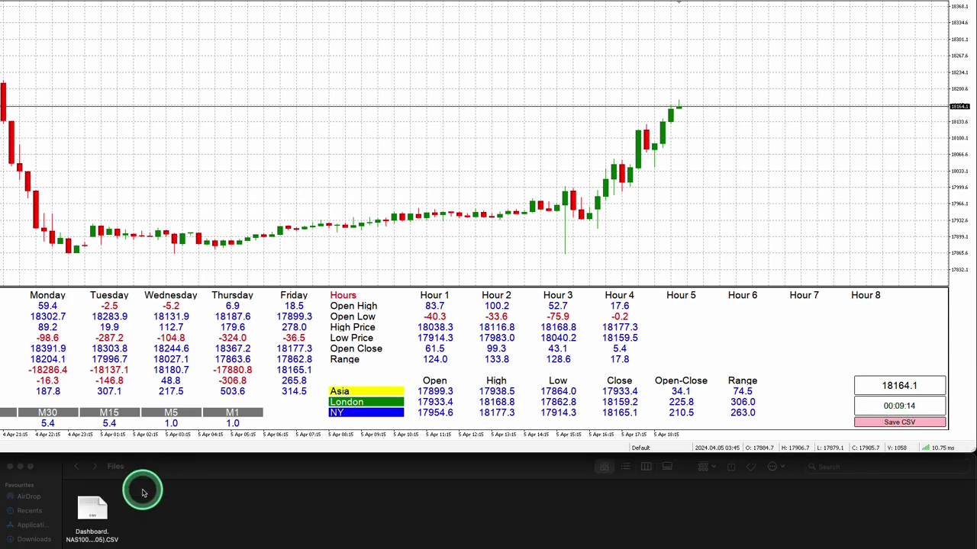
double_click(100, 516)
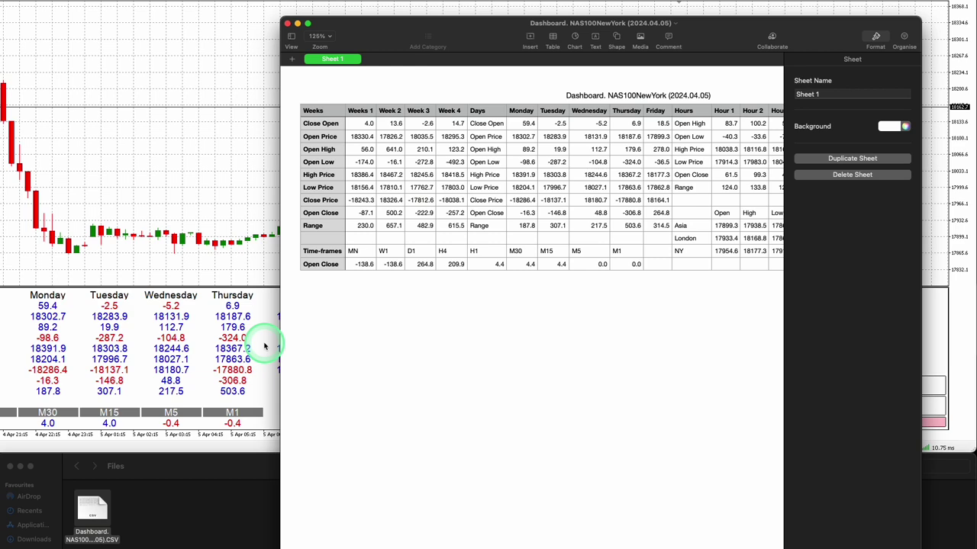
drag(278, 337, 64, 307)
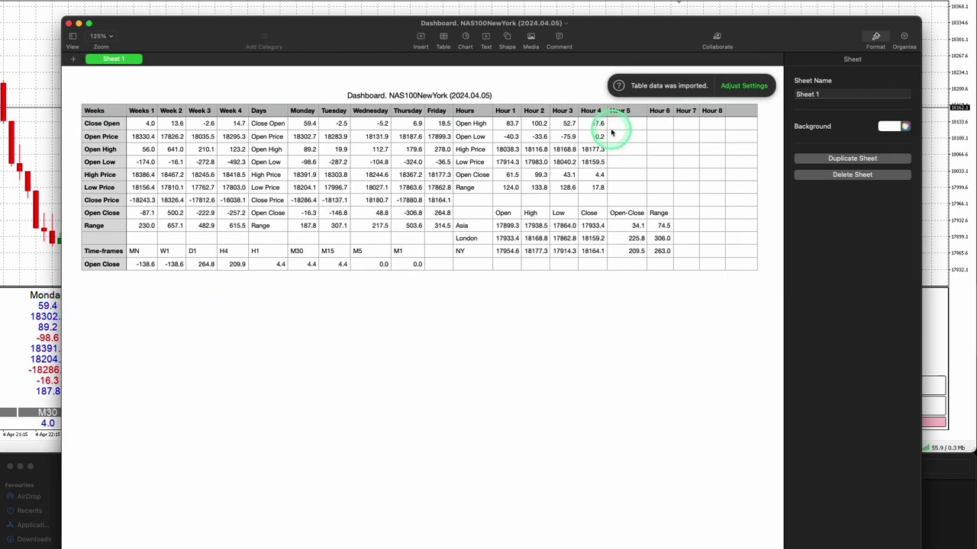
click(69, 25)
- Open the Chart Clarity Dashboard settings from the chart's Indicators List
right_click(422, 88)
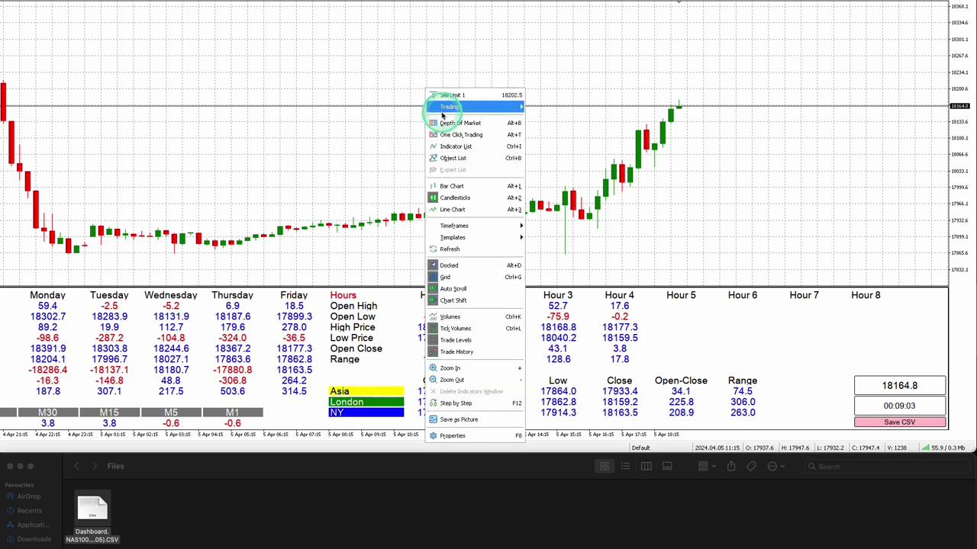
click(454, 147)
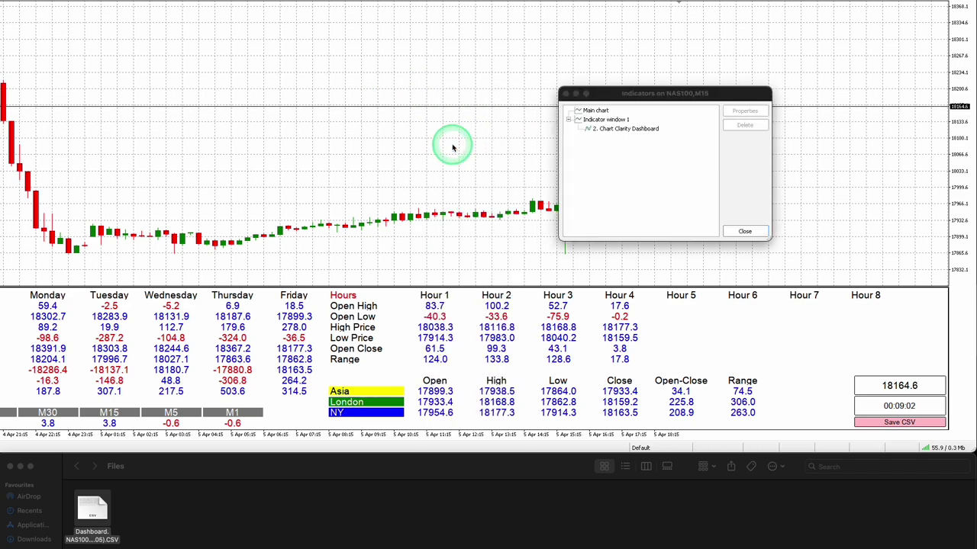
double_click(633, 130)
- Change the dashboard session to London and apply it
click(622, 101)
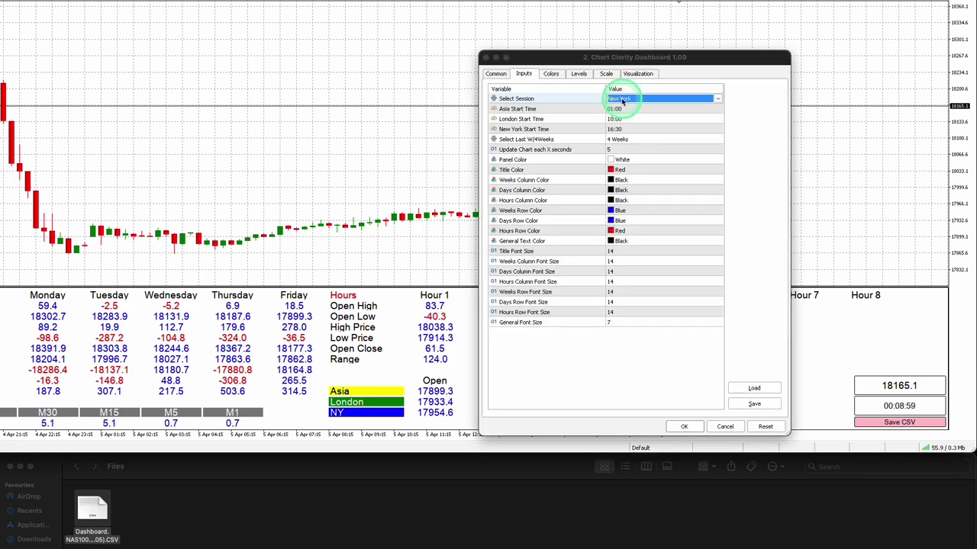
click(622, 101)
click(621, 115)
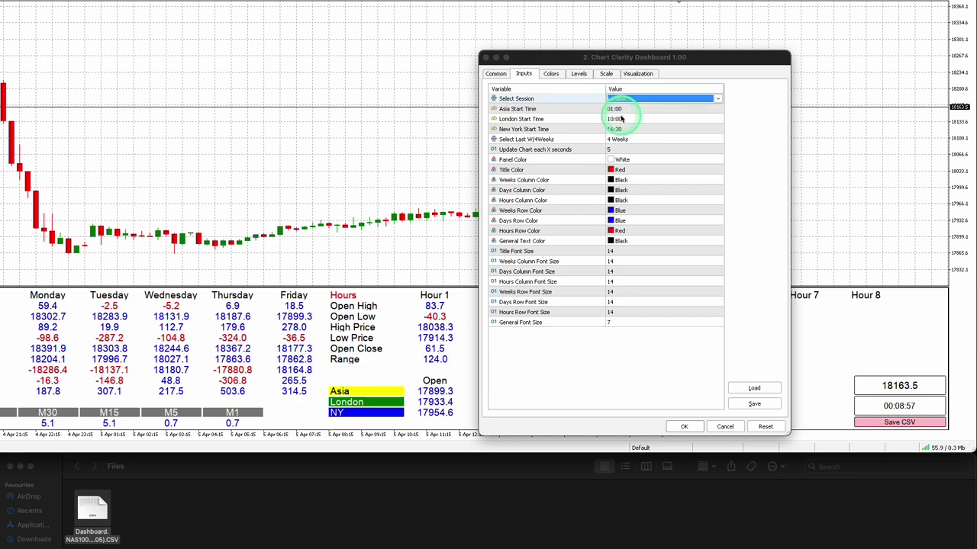
click(684, 426)
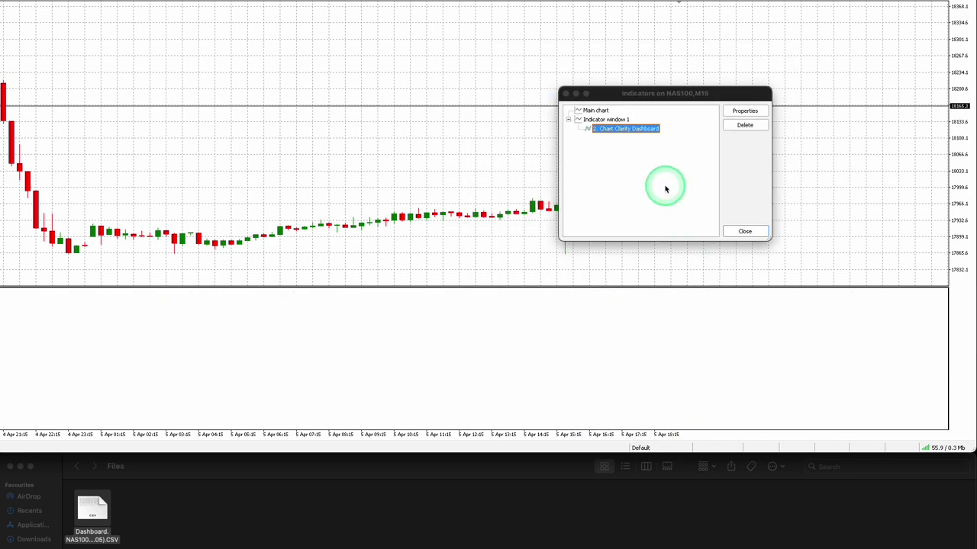
click(746, 231)
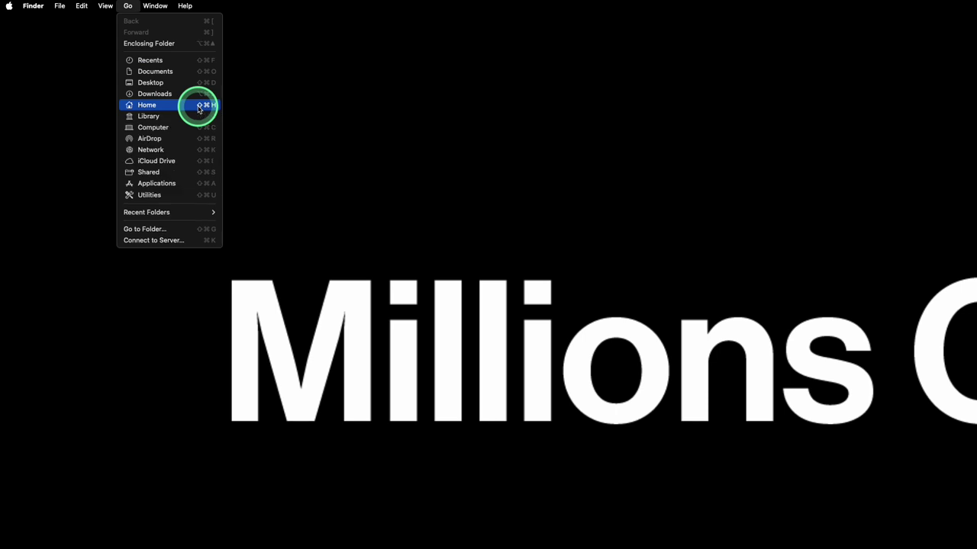
- Browse from Library to net.metaquotes.wine.metatrader5 > drive_c > Program Files > MetaTrader 5 > MQL5 > Files and scroll its CSV list
click(174, 117)
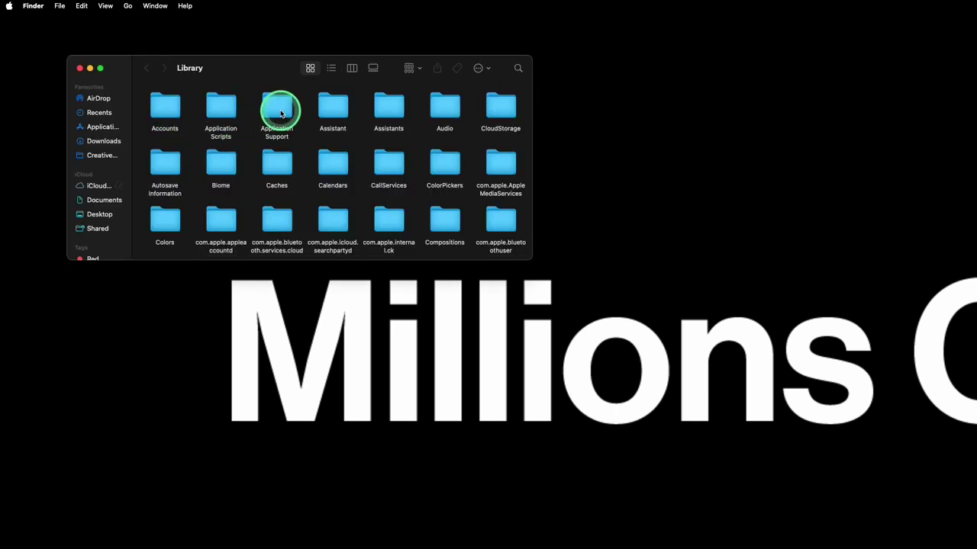
double_click(280, 113)
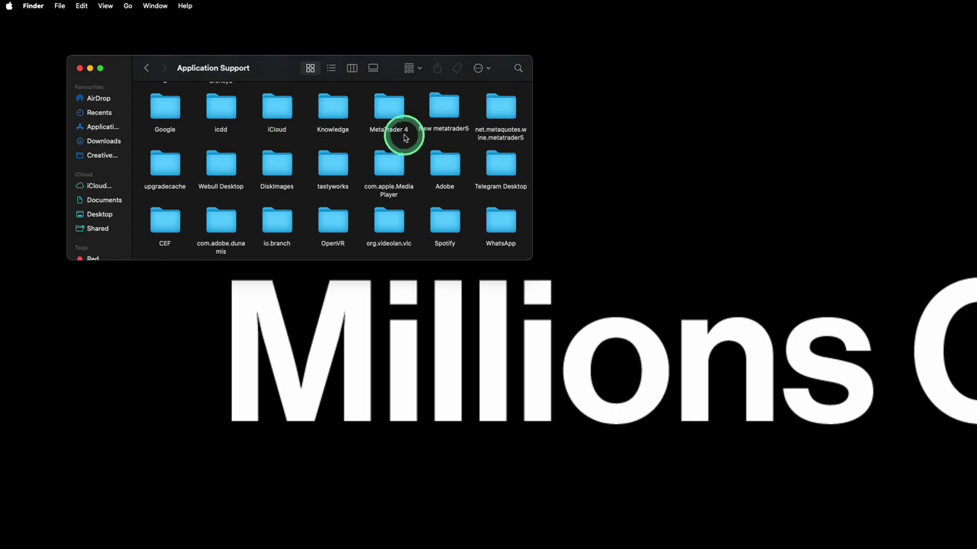
double_click(503, 114)
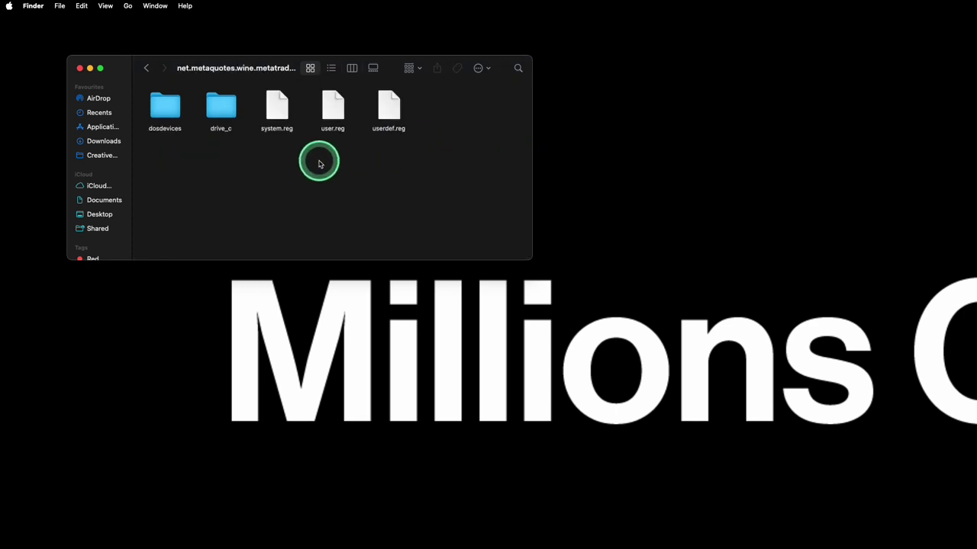
double_click(222, 109)
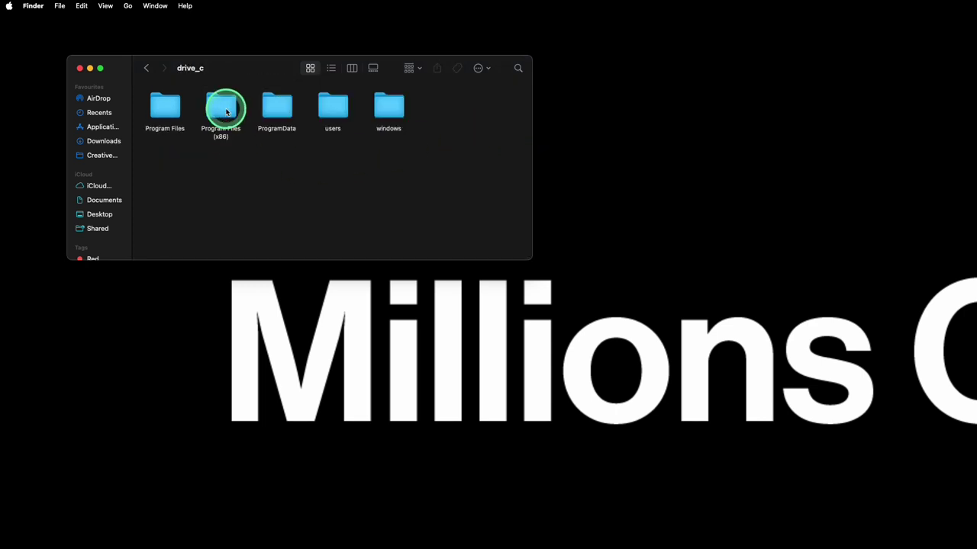
double_click(170, 113)
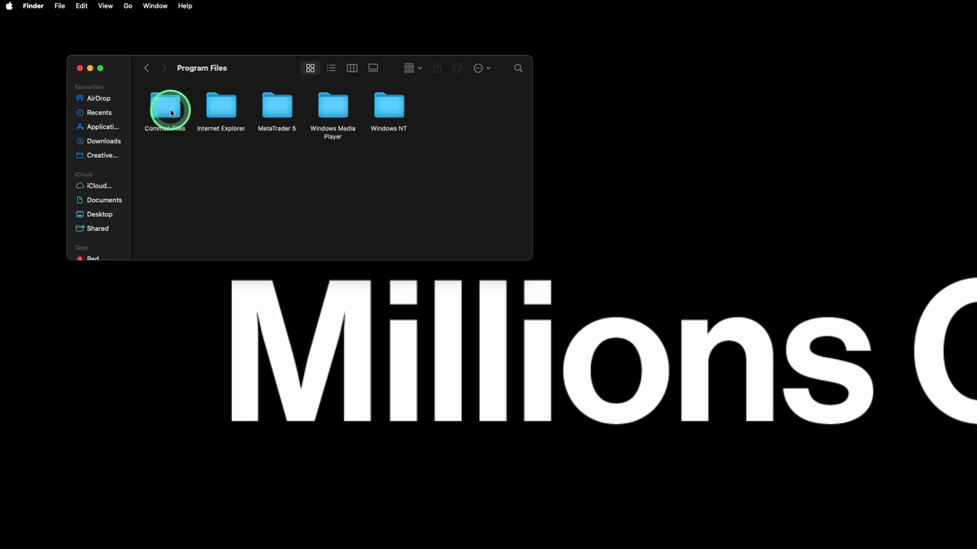
double_click(270, 113)
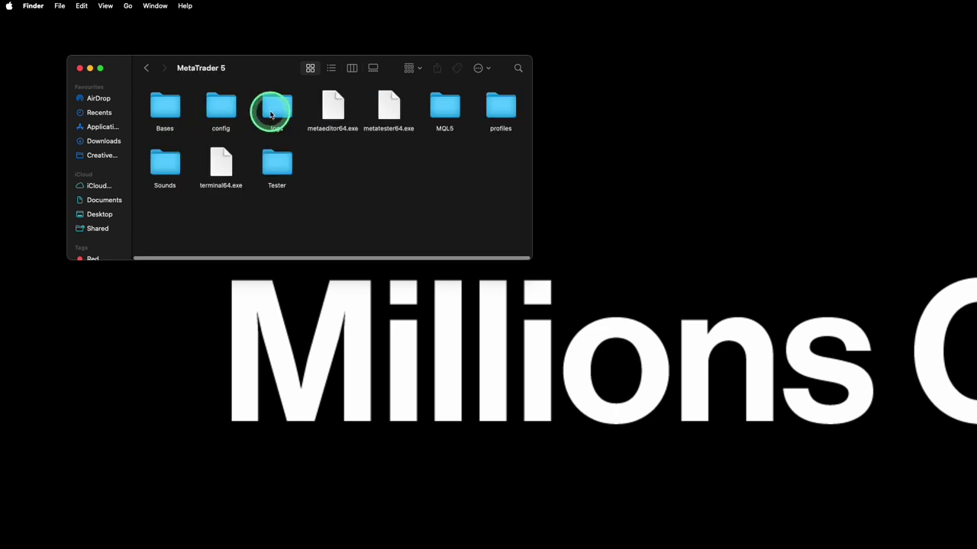
double_click(436, 113)
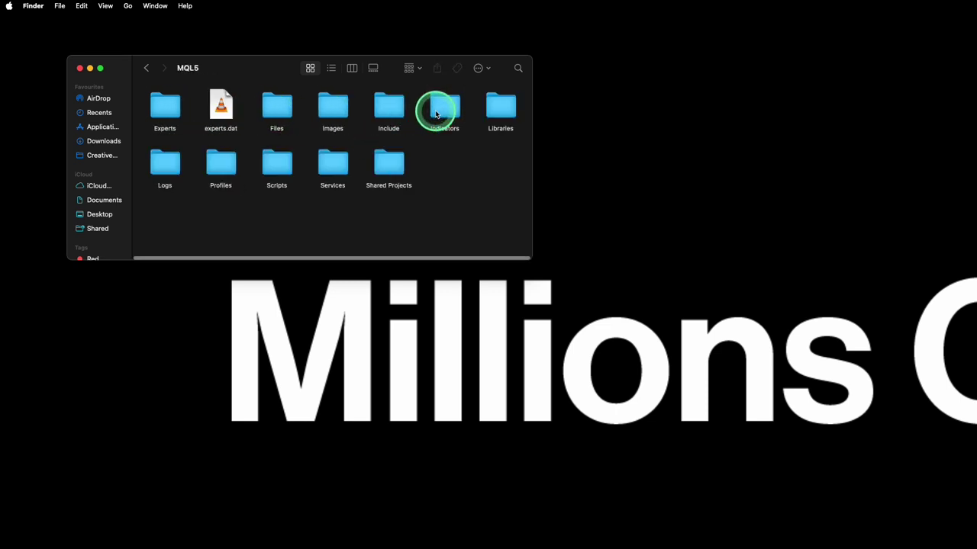
double_click(277, 115)
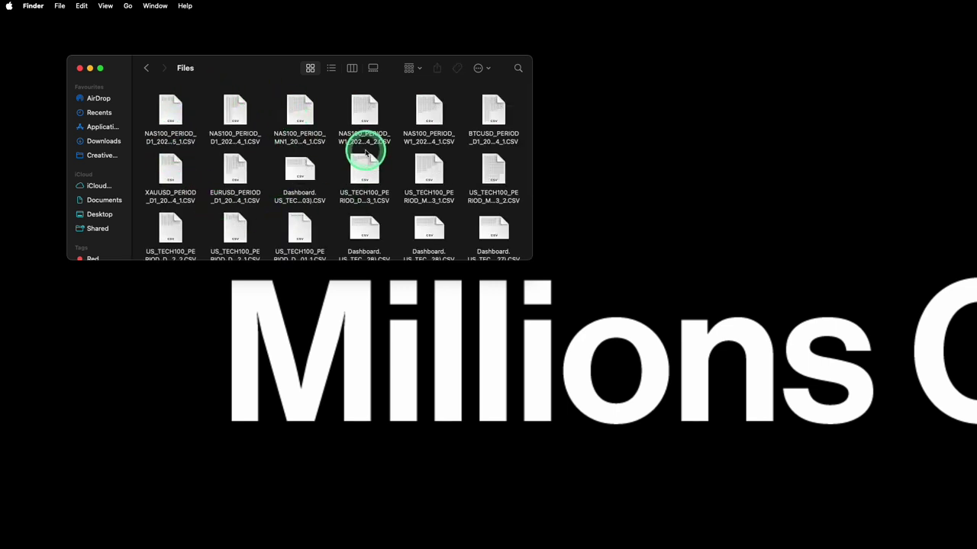
scroll(470, 211, down, 3)
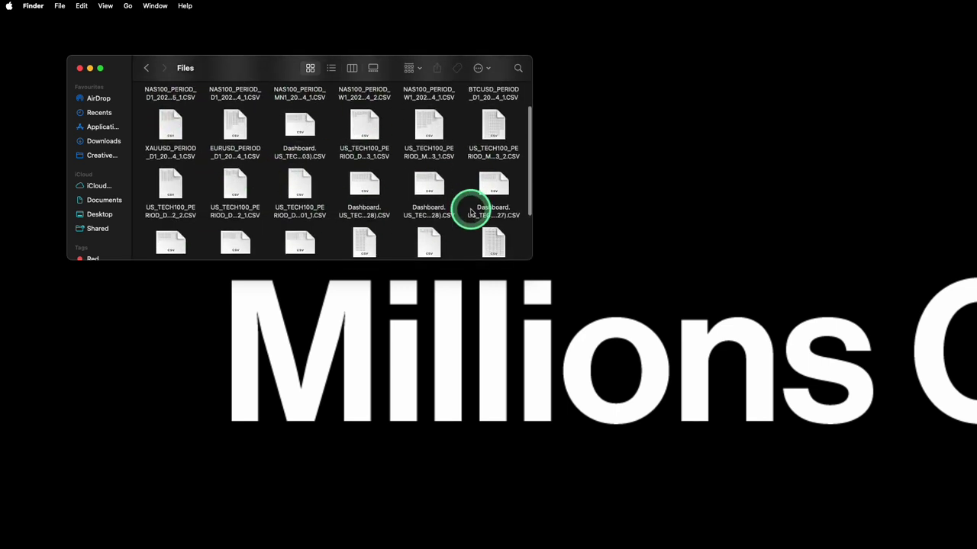
scroll(470, 212, down, 3)
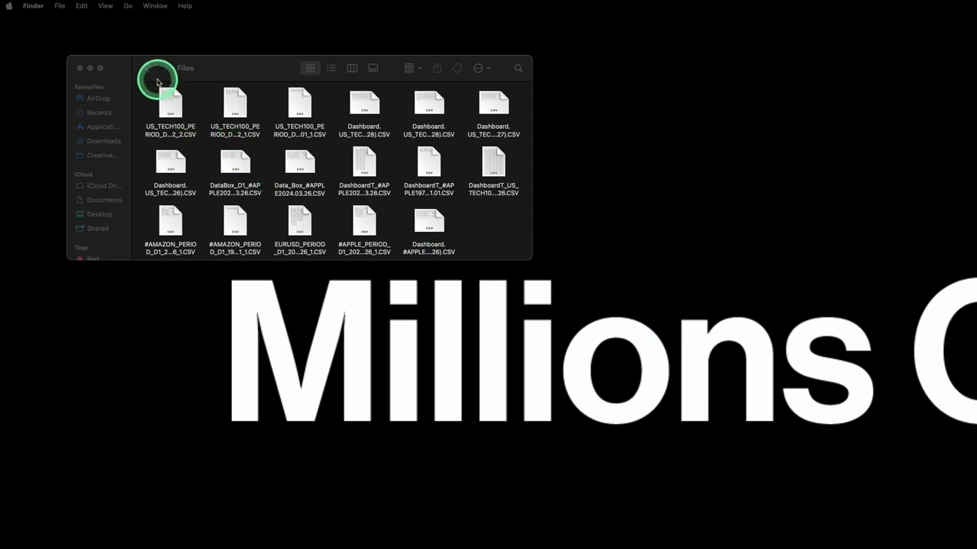
- Back in the MQL5 folder, make an alias of the Files folder
click(147, 70)
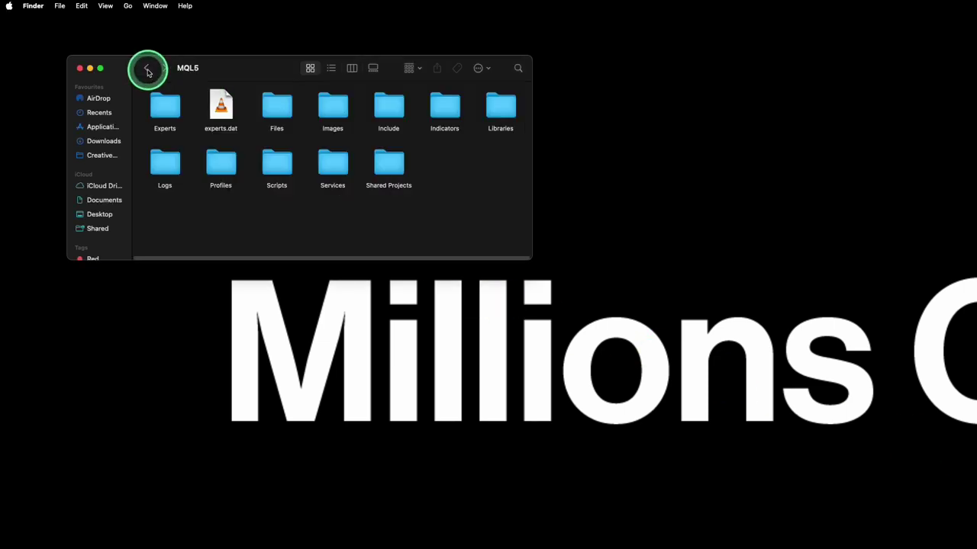
right_click(276, 115)
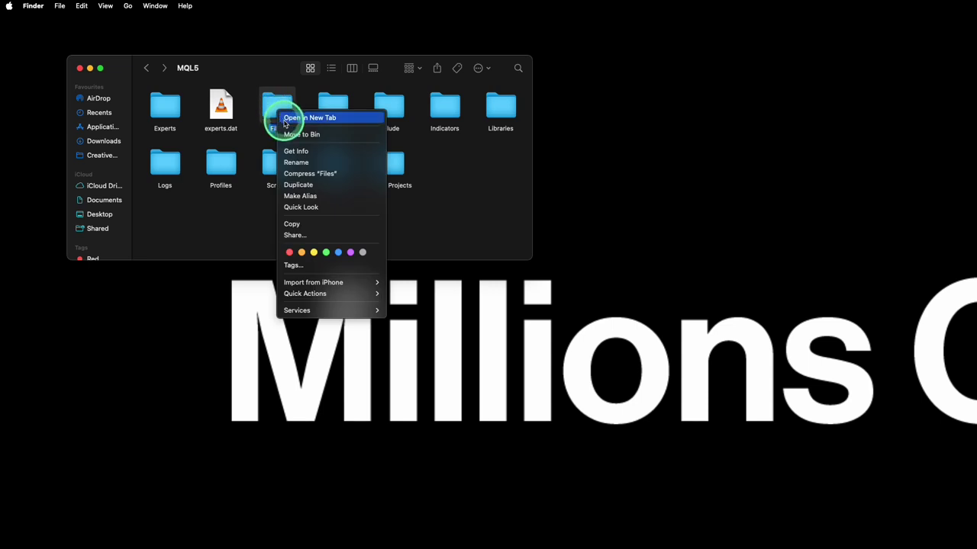
click(311, 196)
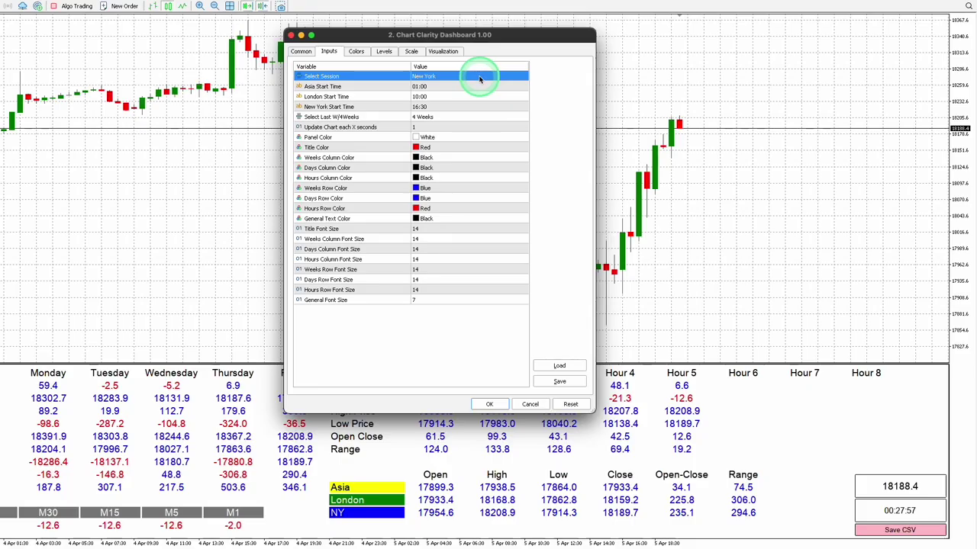
- Check the Asia, London and New York start times and 1-second update interval, apply, and close the Indicators list
click(478, 87)
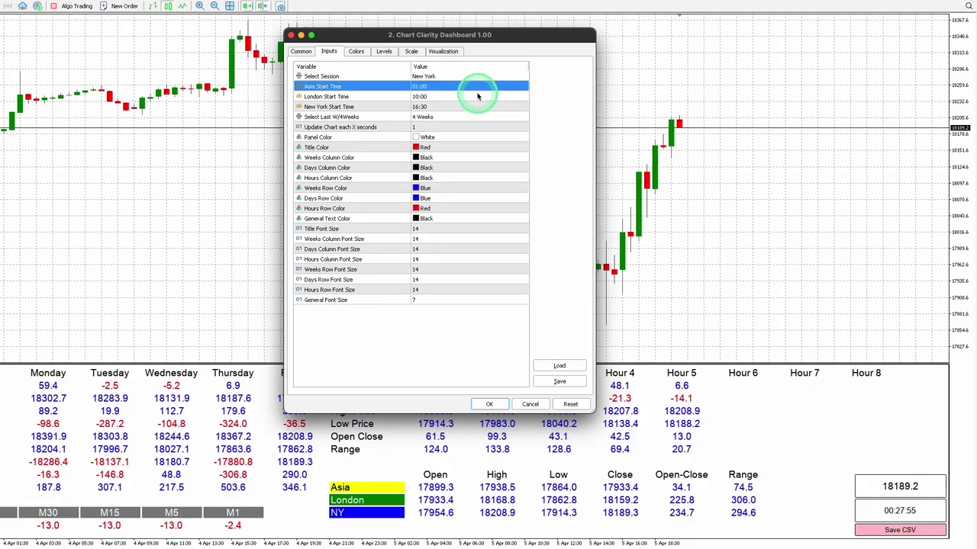
click(477, 97)
click(478, 108)
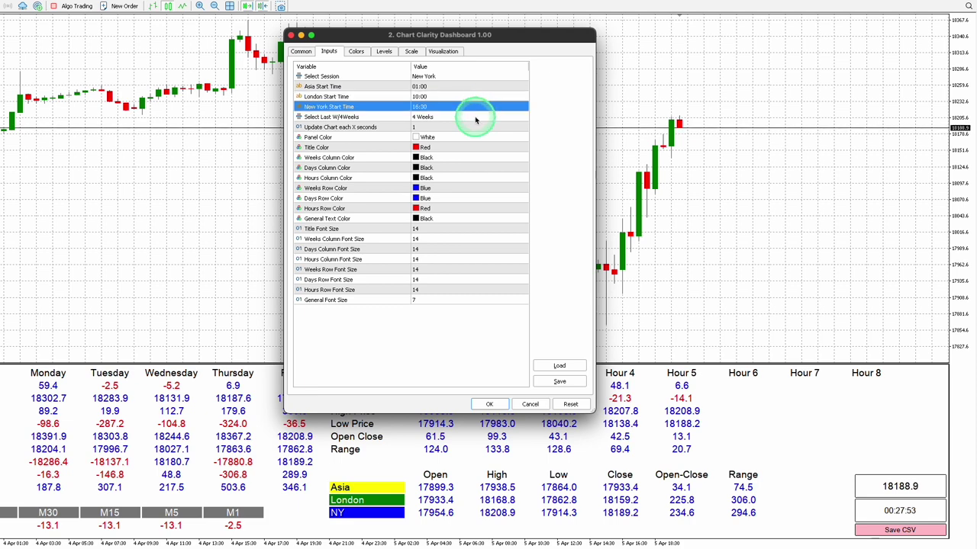
click(475, 118)
click(475, 127)
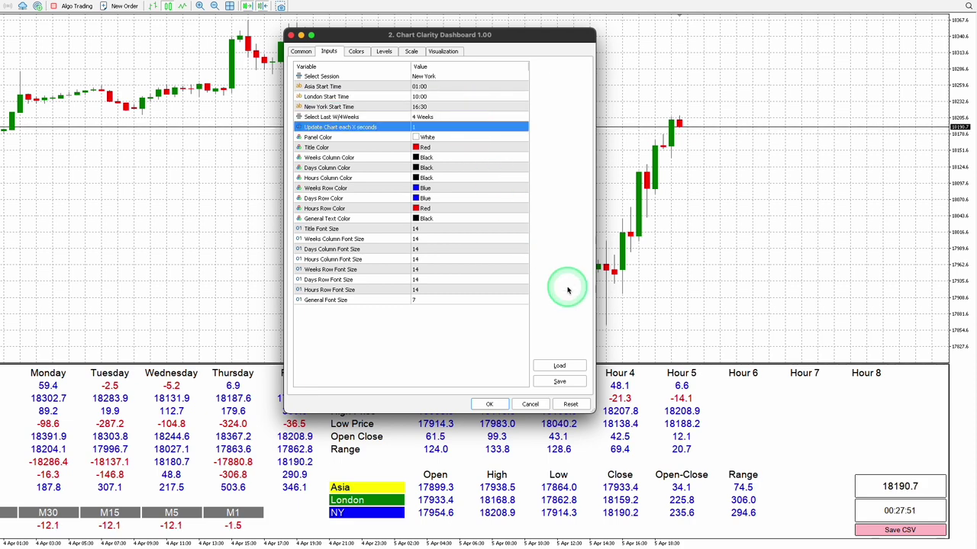
click(492, 405)
click(559, 210)
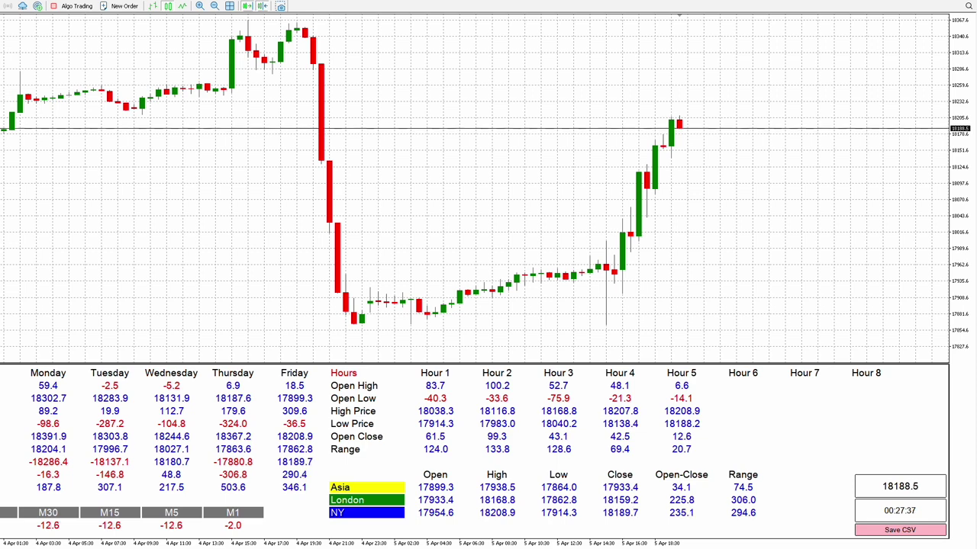
- Switch the NAS100 chart to the higher H1 timeframe
click(676, 405)
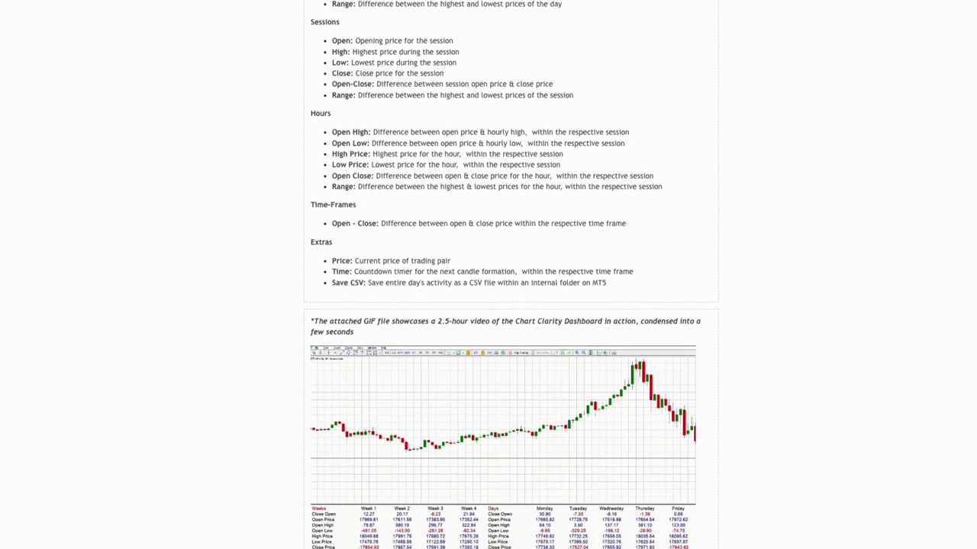
- Scroll the blog article down to its Chart Clarity Dashboard Settings section
scroll(509, 274, down, 8)
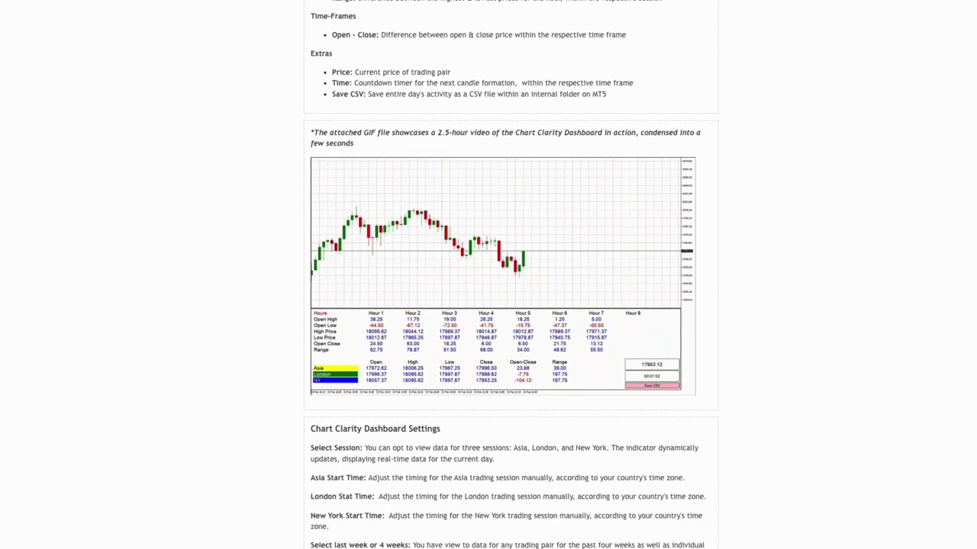
scroll(510, 274, down, 6)
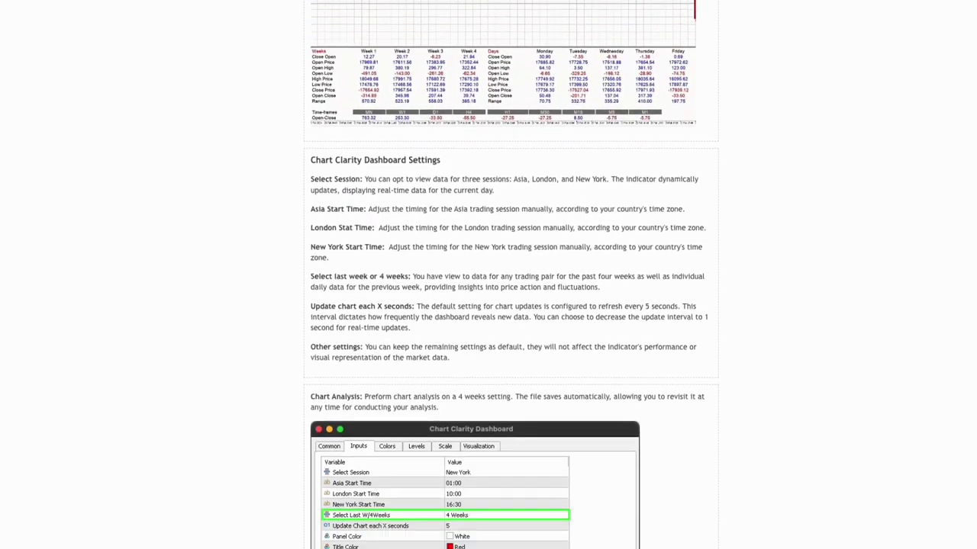
scroll(510, 274, down, 4)
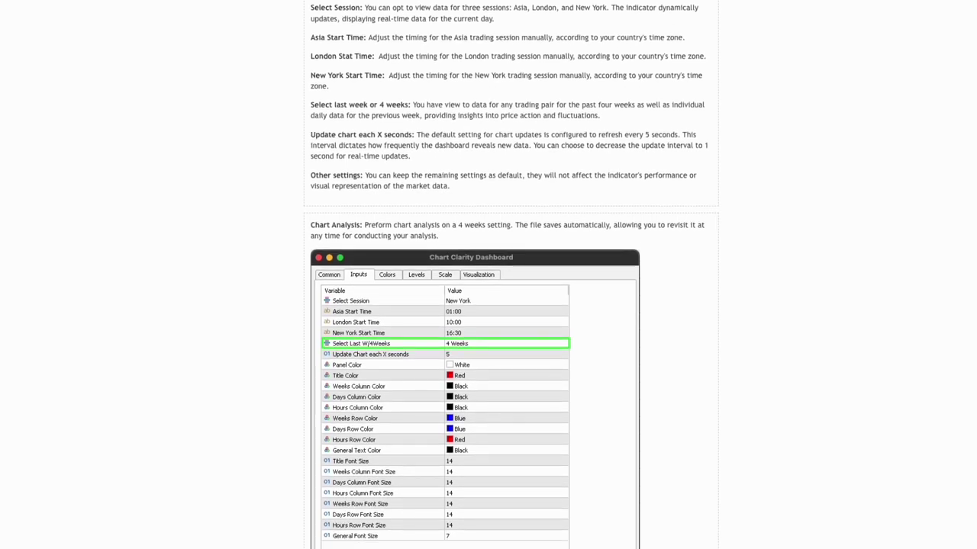